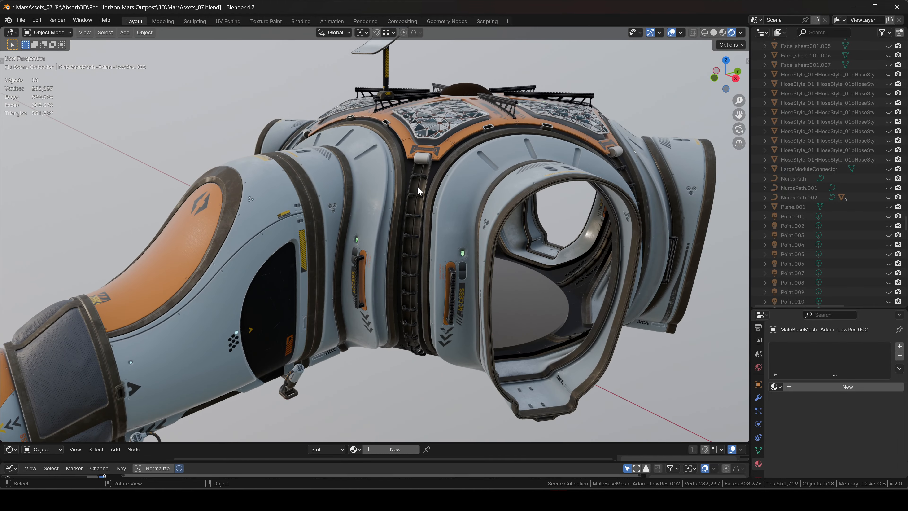
# Step: Examine the textured hub module from several angles, including its roof panels, side openings and the orange-topped connector tunnel
pyautogui.moveTo(418, 187); pyautogui.dragTo(378, 184, button='middle')
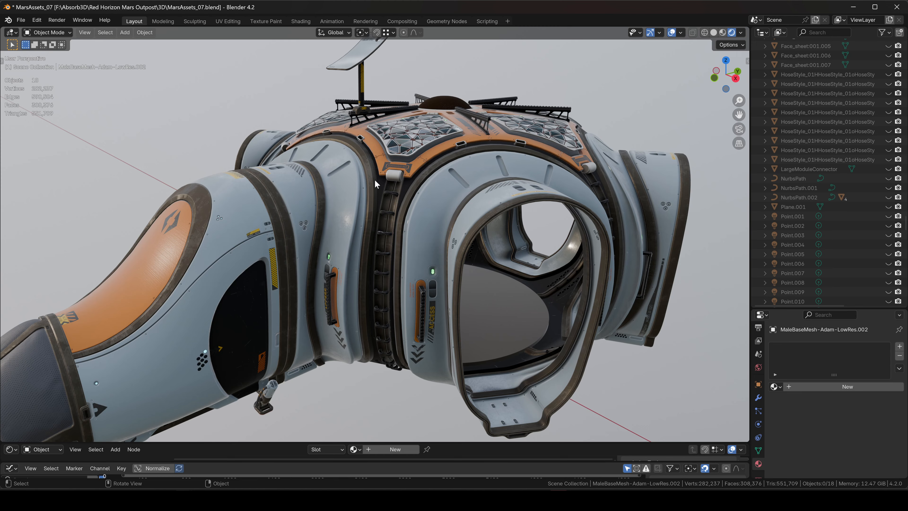
pyautogui.moveTo(387, 178); pyautogui.dragTo(573, 210, button='middle')
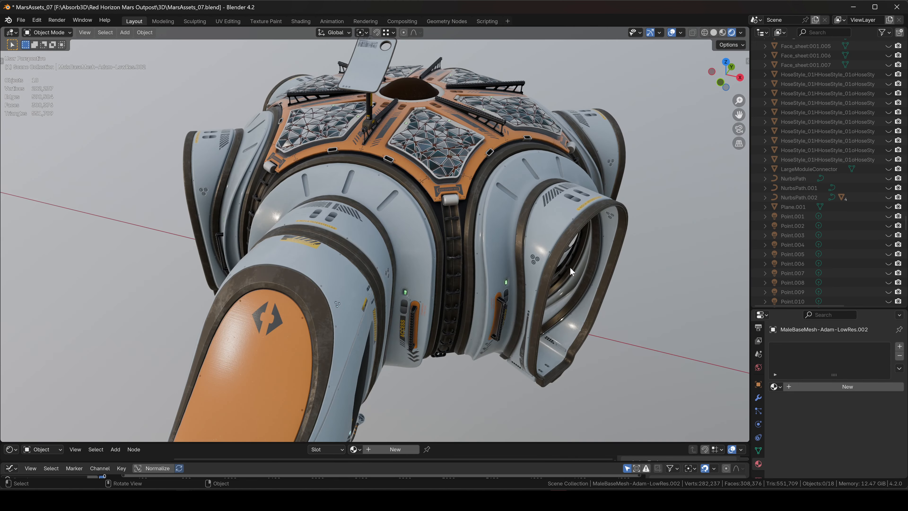
pyautogui.moveTo(587, 271); pyautogui.dragTo(372, 231, button='middle')
pyautogui.click(374, 231)
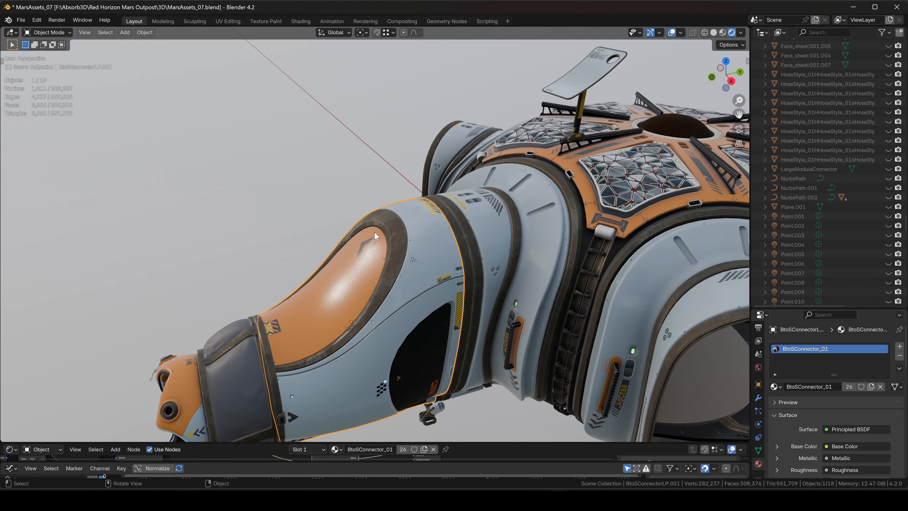
pyautogui.moveTo(436, 227); pyautogui.dragTo(276, 189, button='middle')
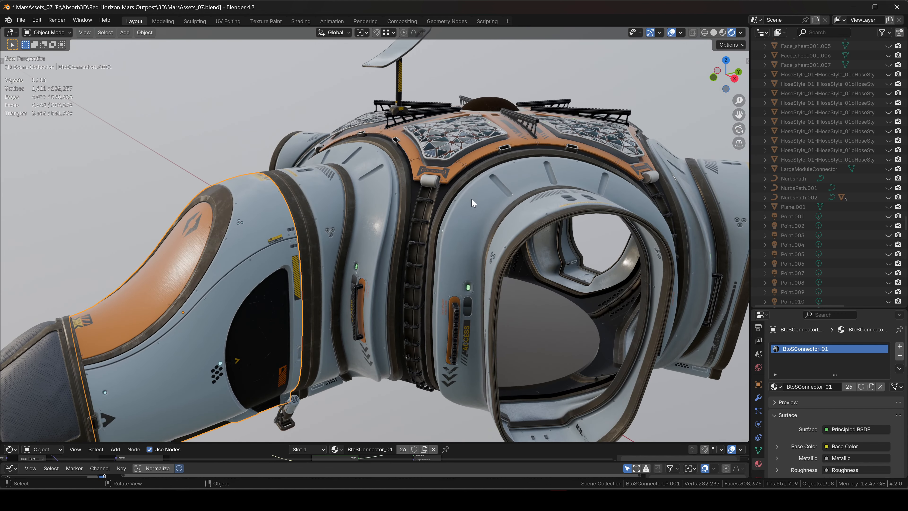
pyautogui.moveTo(475, 203); pyautogui.dragTo(350, 78, button='middle')
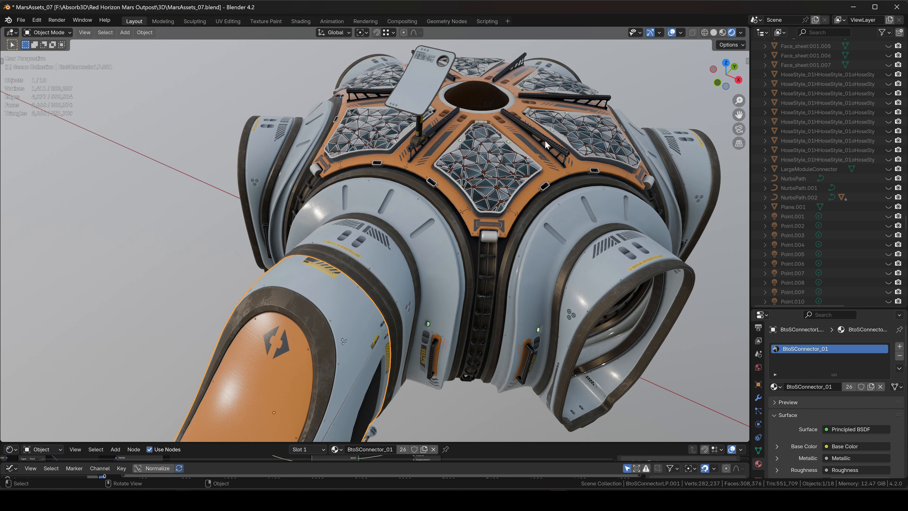
pyautogui.moveTo(460, 291); pyautogui.dragTo(389, 273, button='middle')
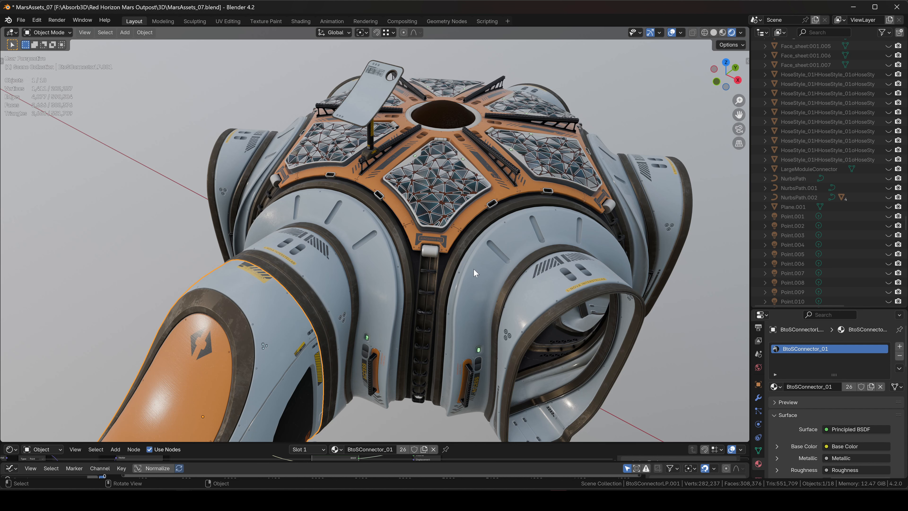
pyautogui.moveTo(476, 271); pyautogui.dragTo(447, 222, button='middle')
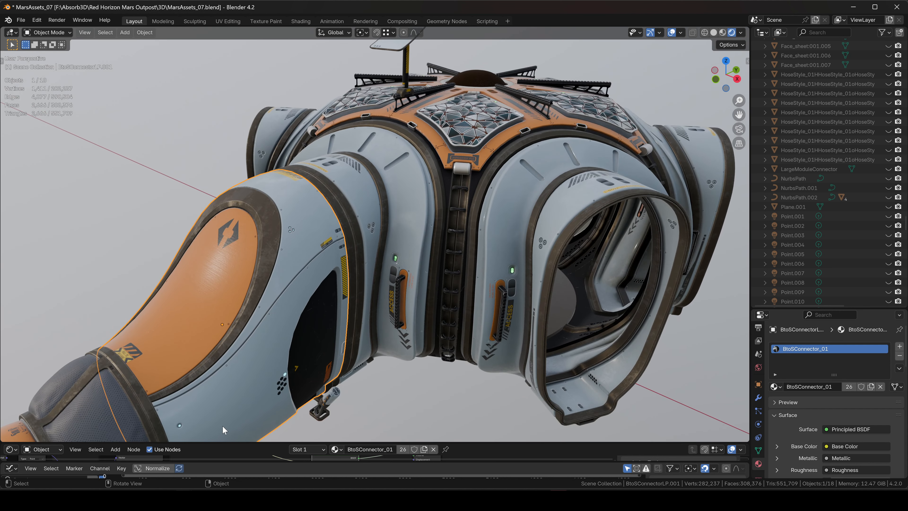
# Step: Switch to the Mars_v011 Blender file and examine the untextured hub's roof windows, doorway openings and main shell
pyautogui.moveTo(222, 499)
pyautogui.click(286, 452)
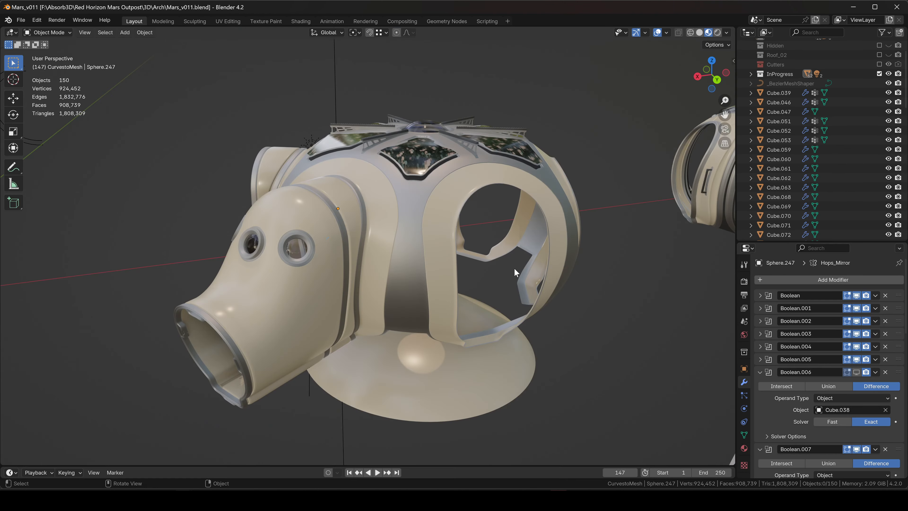
pyautogui.moveTo(612, 237)
pyautogui.mouseDown(button='middle')
pyautogui.moveTo(465, 232)
pyautogui.moveTo(501, 272)
pyautogui.moveTo(615, 254)
pyautogui.moveTo(606, 234)
pyautogui.mouseUp(button='middle')
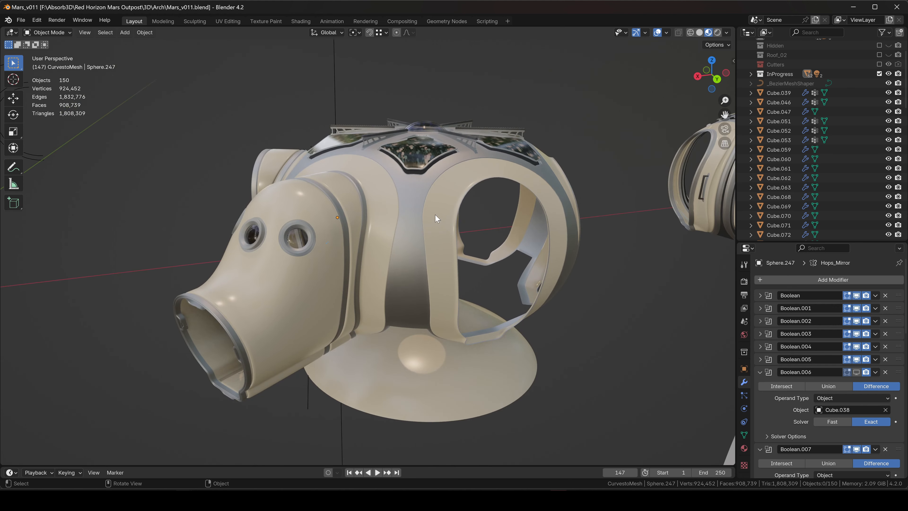
pyautogui.moveTo(436, 219); pyautogui.dragTo(424, 311, button='middle')
pyautogui.scroll(3, 444, 270)
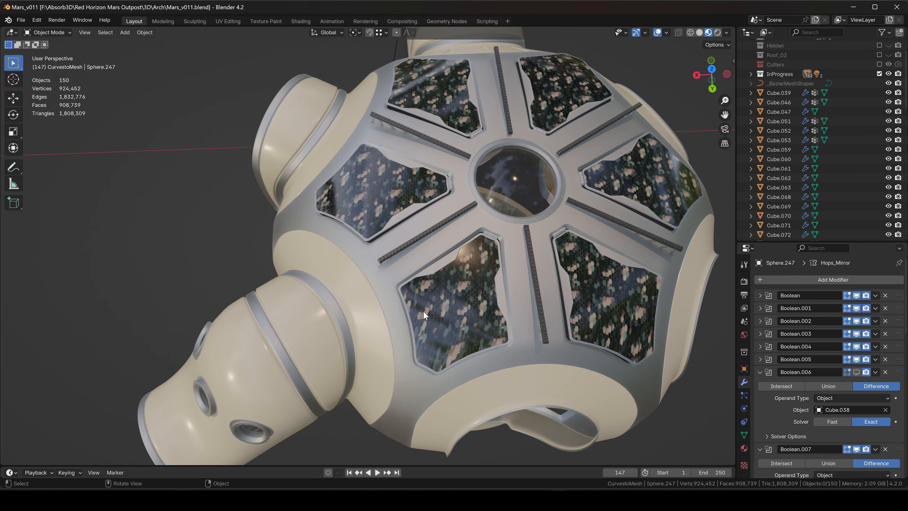
pyautogui.scroll(-3, 429, 304)
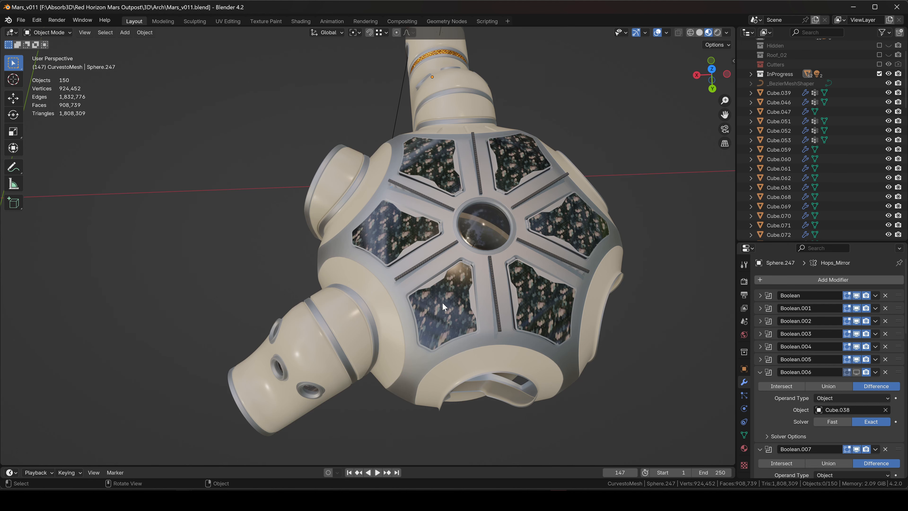
pyautogui.moveTo(443, 305); pyautogui.dragTo(459, 248, button='middle')
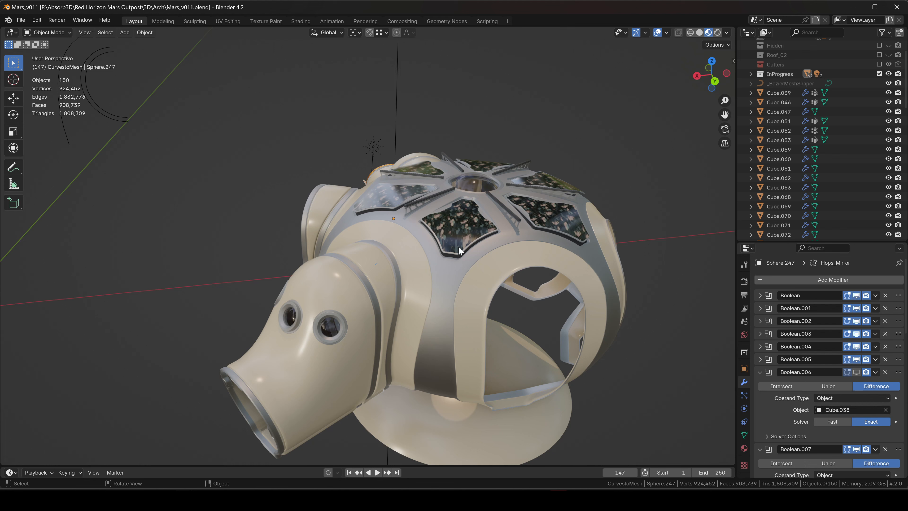
pyautogui.moveTo(574, 248); pyautogui.dragTo(504, 260, button='middle')
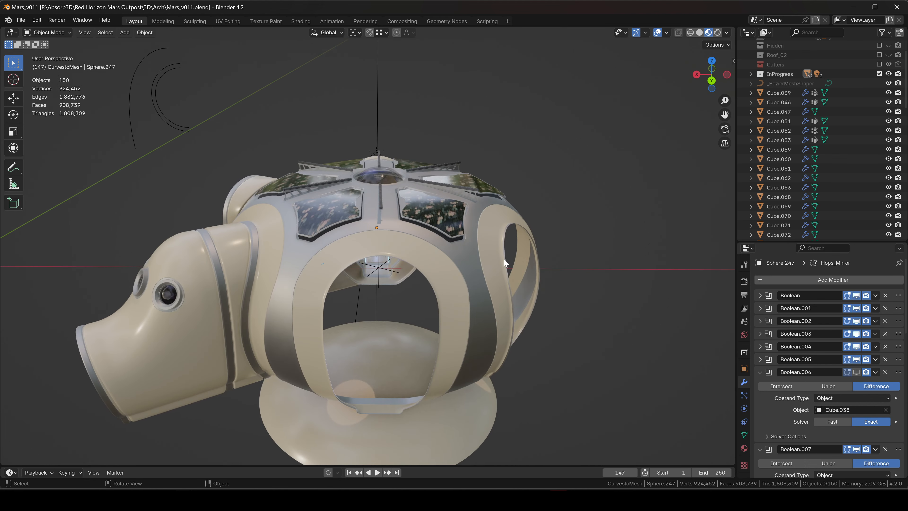
pyautogui.click(513, 337)
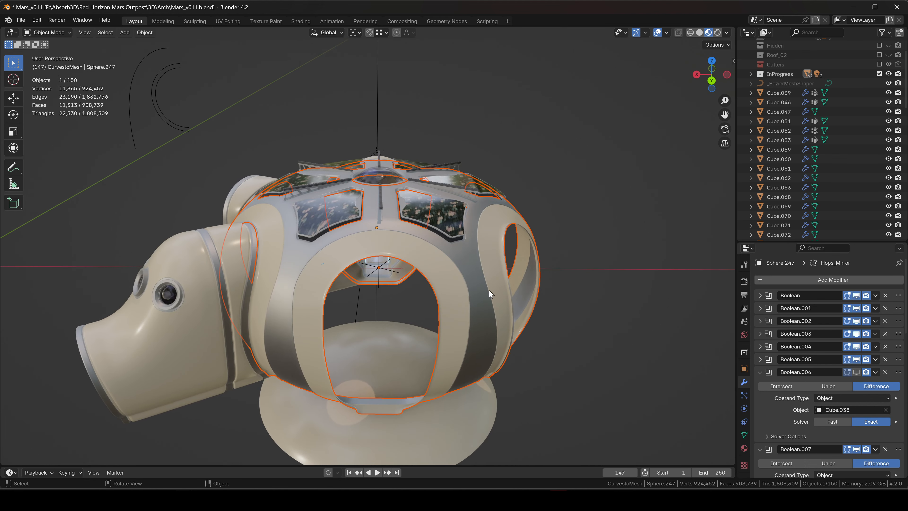
pyautogui.click(586, 219)
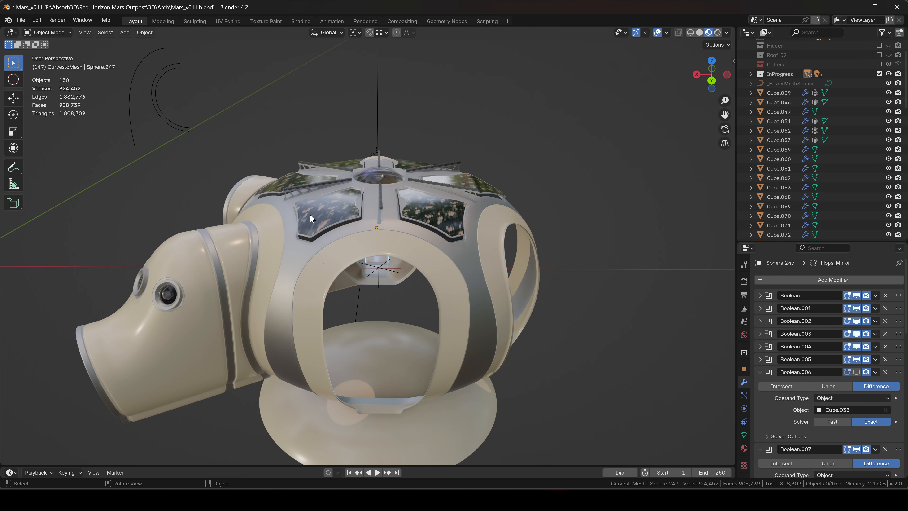
# Step: Select the short side connector's collar and end ring, and examine how they join the hub
pyautogui.moveTo(310, 214); pyautogui.dragTo(381, 219, button='middle')
pyautogui.keyDown('shift'); pyautogui.moveTo(286, 247); pyautogui.dragTo(322, 276, button='middle'); pyautogui.keyUp('shift')
pyautogui.scroll(3, 372, 248)
pyautogui.click(313, 273)
pyautogui.press('KP_Decimal')
pyautogui.moveTo(423, 222); pyautogui.dragTo(542, 308, button='middle')
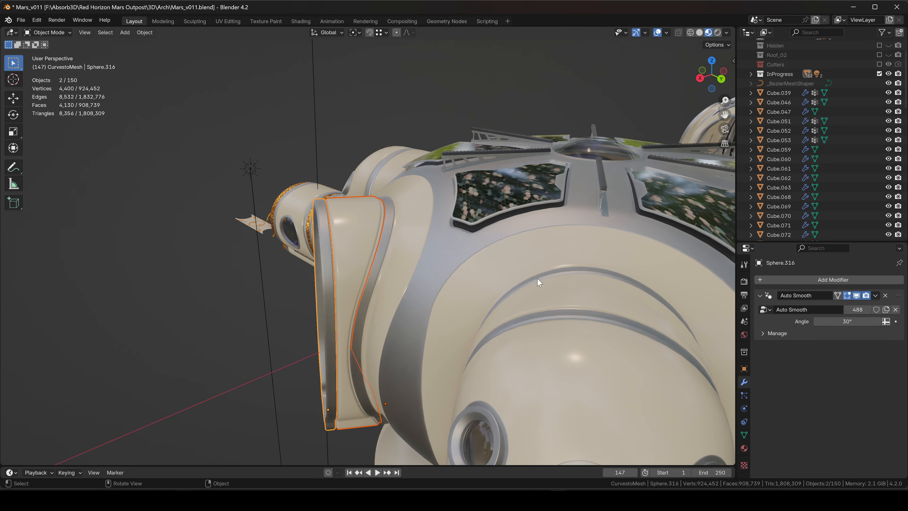
pyautogui.moveTo(386, 188); pyautogui.dragTo(453, 275, button='middle')
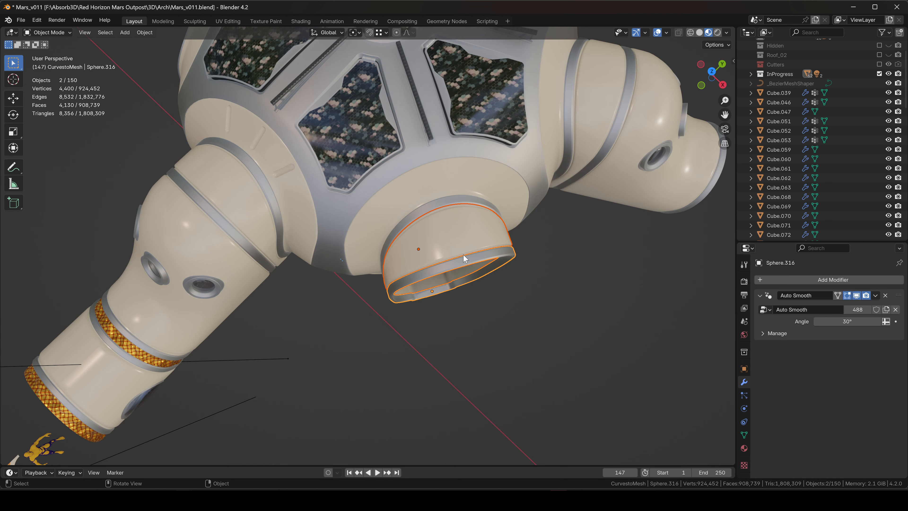
# Step: Inspect the untextured hub from above and from the side, and clear the connector selection
pyautogui.moveTo(492, 271); pyautogui.dragTo(304, 277, button='middle')
pyautogui.scroll(5, 330, 223)
pyautogui.scroll(-5, 351, 187)
pyautogui.keyDown('shift'); pyautogui.moveTo(277, 247); pyautogui.dragTo(329, 263, button='middle'); pyautogui.keyUp('shift')
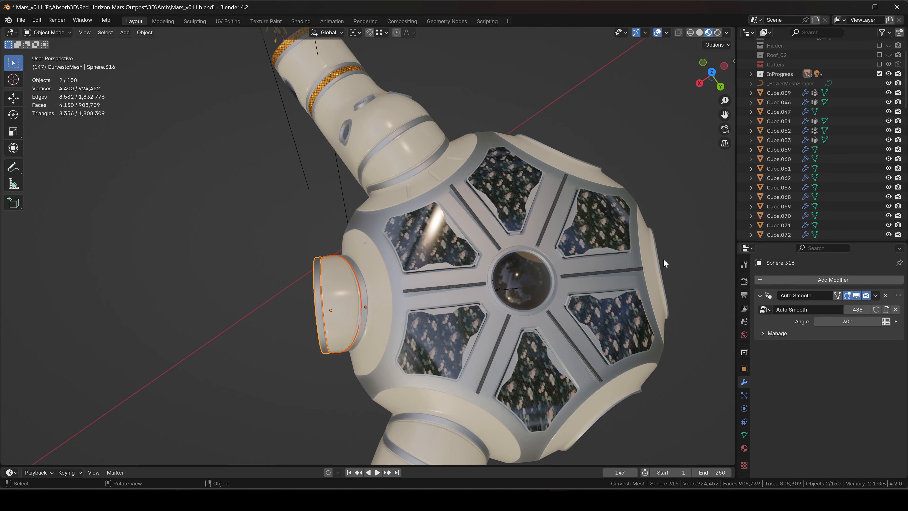
pyautogui.moveTo(352, 289); pyautogui.dragTo(417, 210, button='middle')
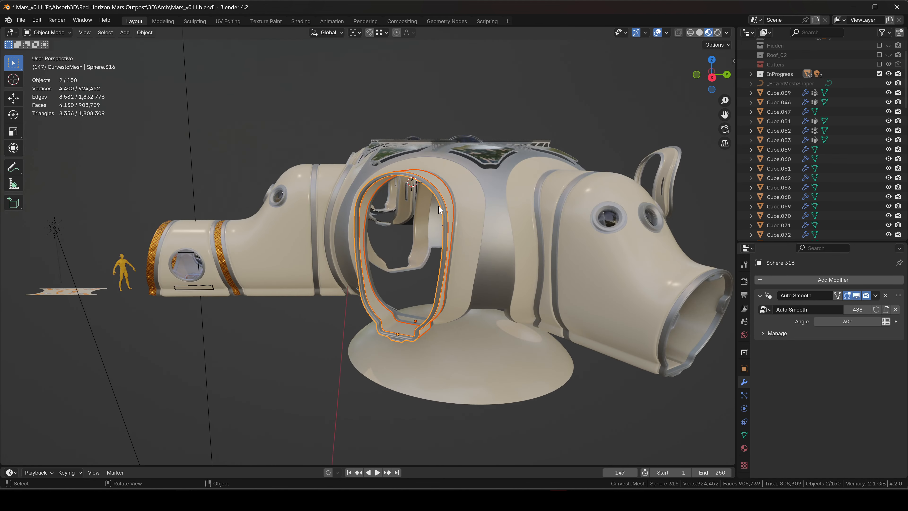
pyautogui.moveTo(493, 215); pyautogui.dragTo(397, 219, button='middle')
pyautogui.moveTo(456, 196); pyautogui.dragTo(436, 178, button='middle')
pyautogui.click(451, 146)
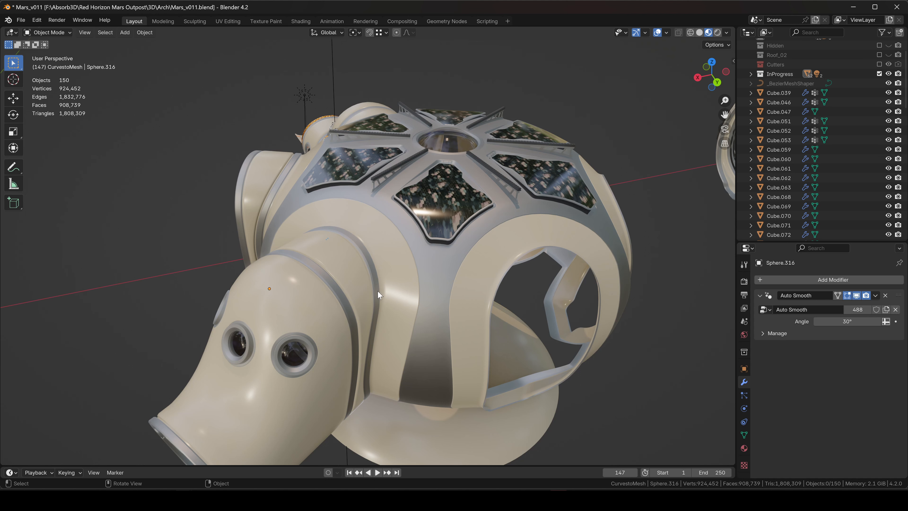
pyautogui.moveTo(387, 287); pyautogui.dragTo(338, 302, button='middle')
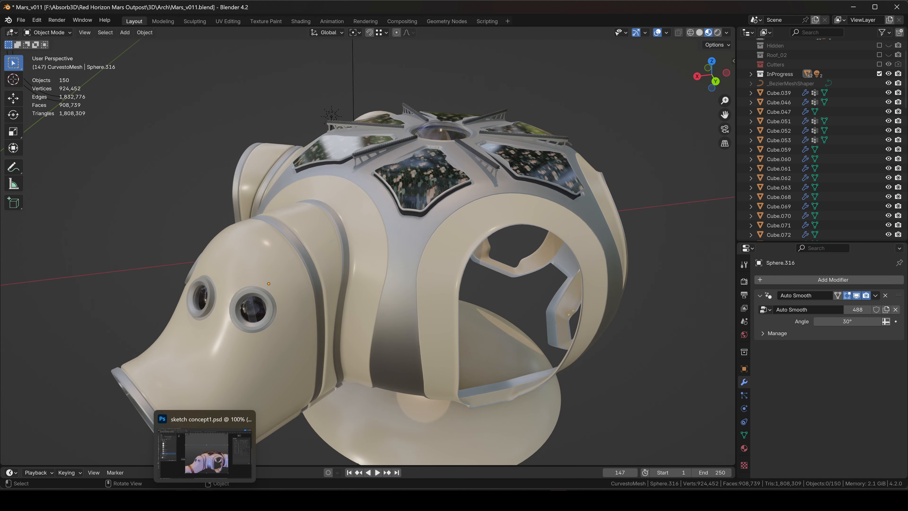
# Step: Switch to sketch concept1.psd in Photoshop and toggle Layer 7's visibility to compare the paintover with the render beneath
pyautogui.click(213, 444)
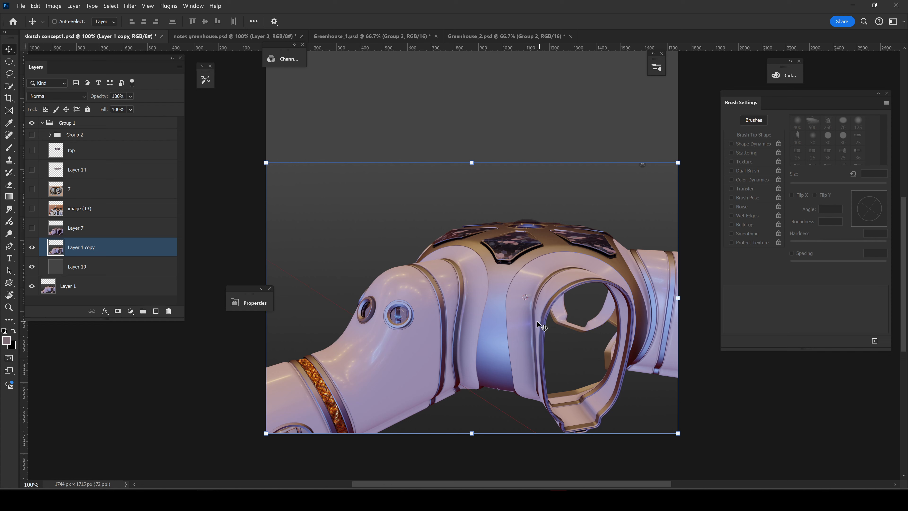
pyautogui.click(31, 228)
pyautogui.click(32, 228)
pyautogui.click(32, 228)
pyautogui.click(35, 228)
pyautogui.click(35, 228)
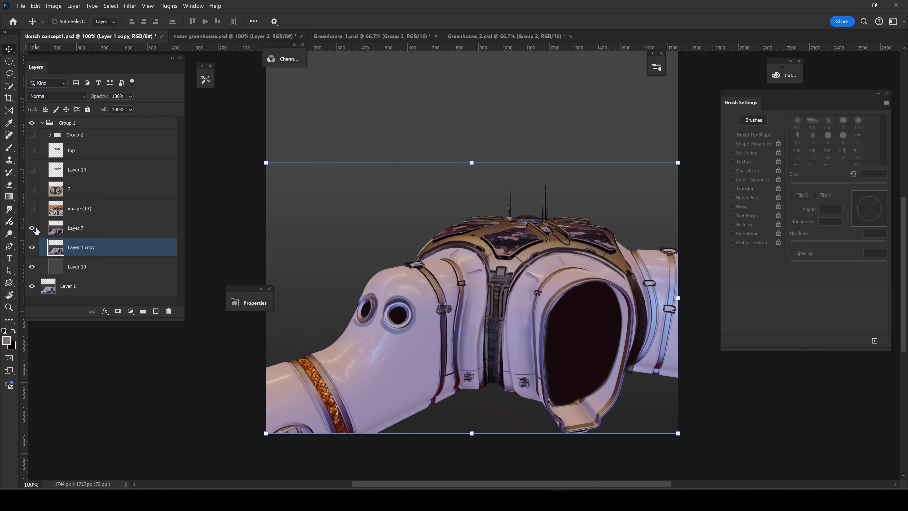
pyautogui.click(32, 228)
pyautogui.click(32, 229)
# Step: Examine the painted roof, central seam and strap details up close, with Layer 7 shown and hidden
pyautogui.keyDown('alt'); pyautogui.scroll(4, 470, 269); pyautogui.keyUp('alt')
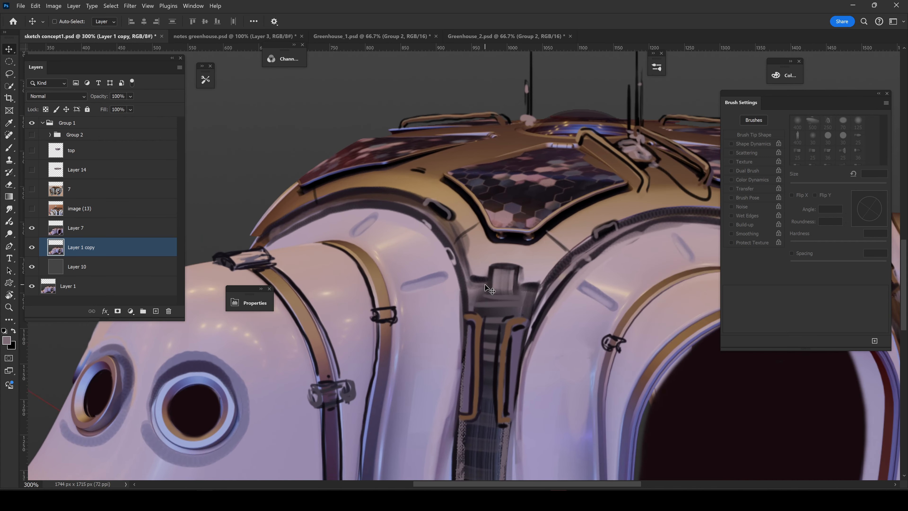
pyautogui.keyDown('alt'); pyautogui.scroll(-2, 489, 289); pyautogui.keyUp('alt')
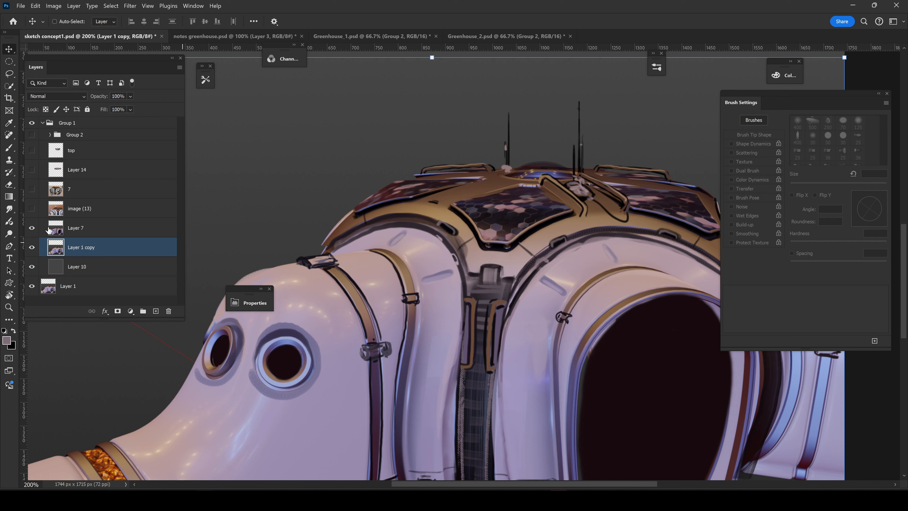
pyautogui.click(31, 228)
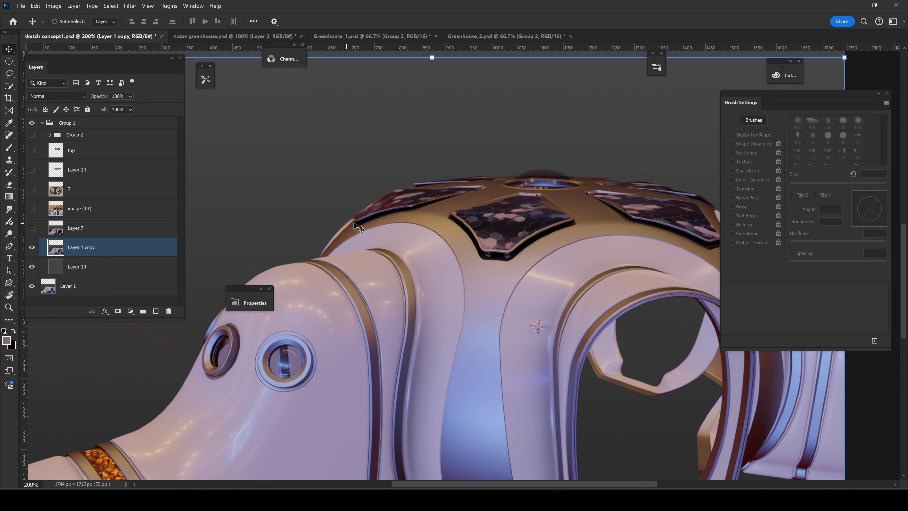
pyautogui.scroll(-1, 429, 250)
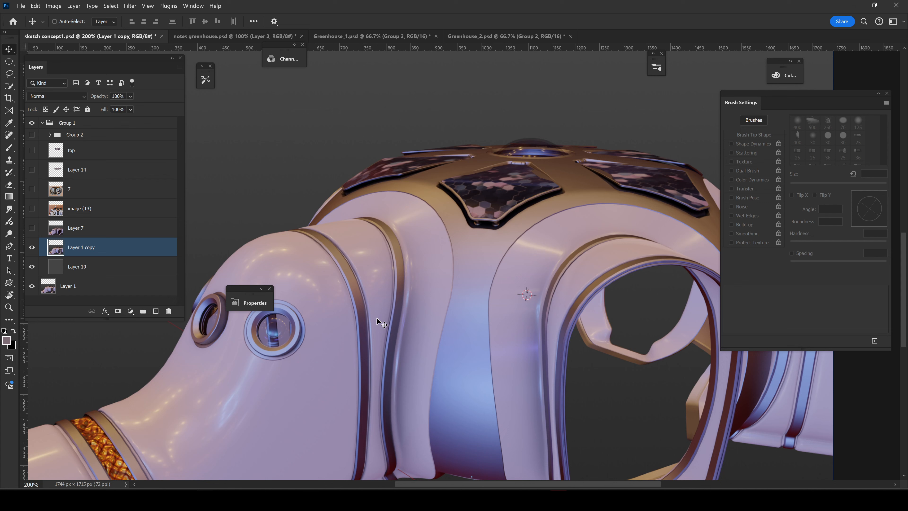
pyautogui.click(32, 228)
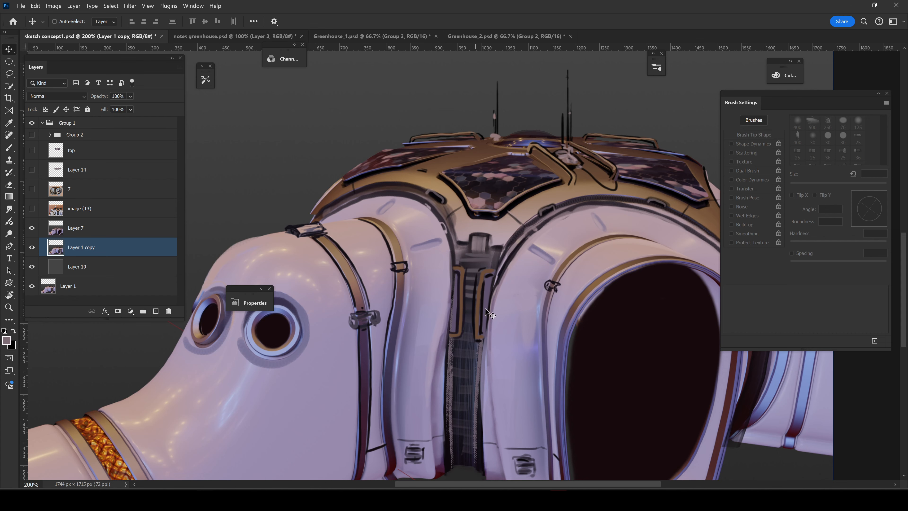
pyautogui.moveTo(495, 291); pyautogui.dragTo(519, 262)
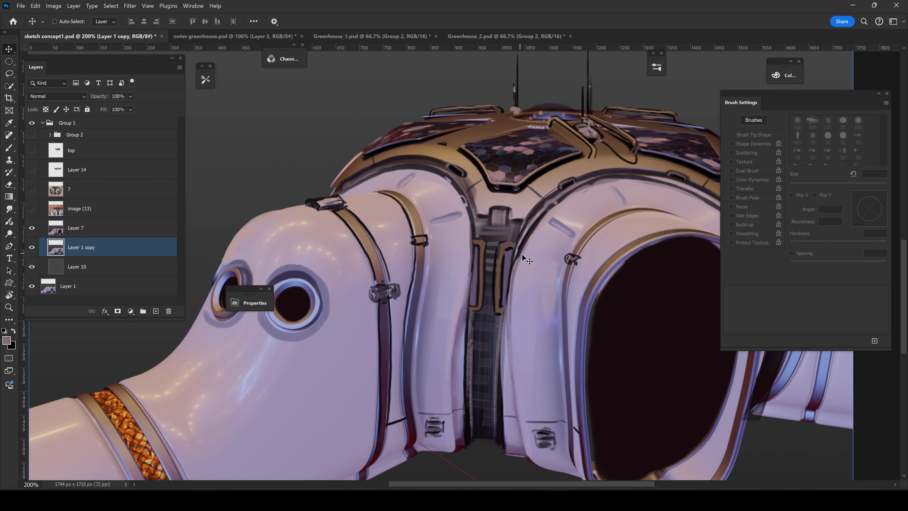
pyautogui.moveTo(524, 247); pyautogui.dragTo(491, 278)
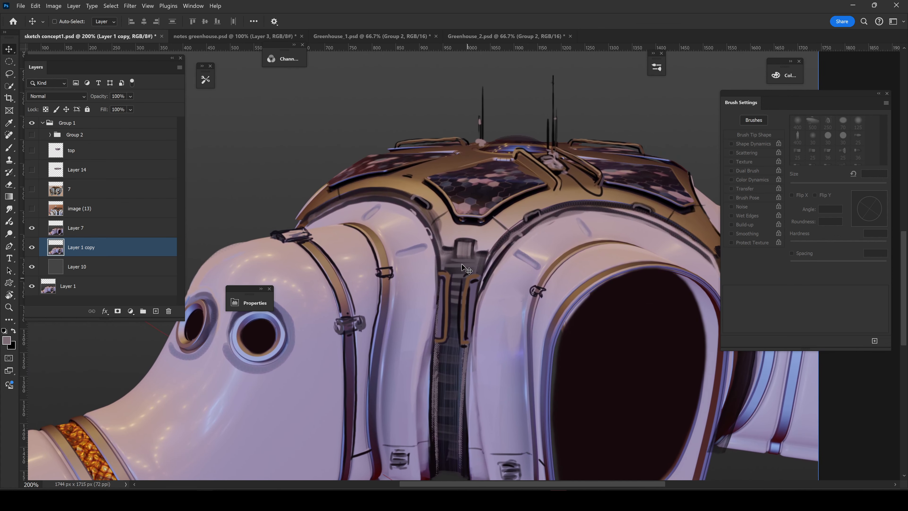
# Step: Compare the whole hub with and without the Layer 7 paintover at 100% zoom, and review its central seam up close
pyautogui.click(31, 228)
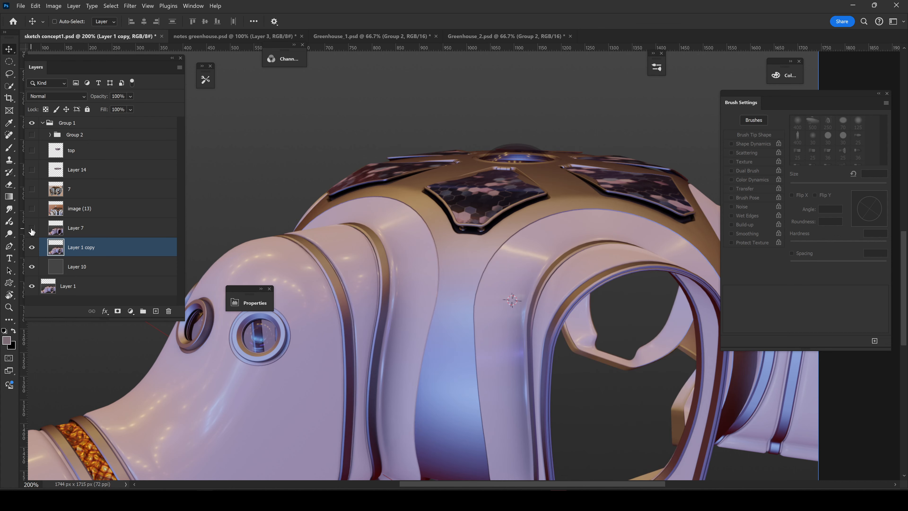
pyautogui.click(32, 228)
pyautogui.hotkey('ctrl', '1')
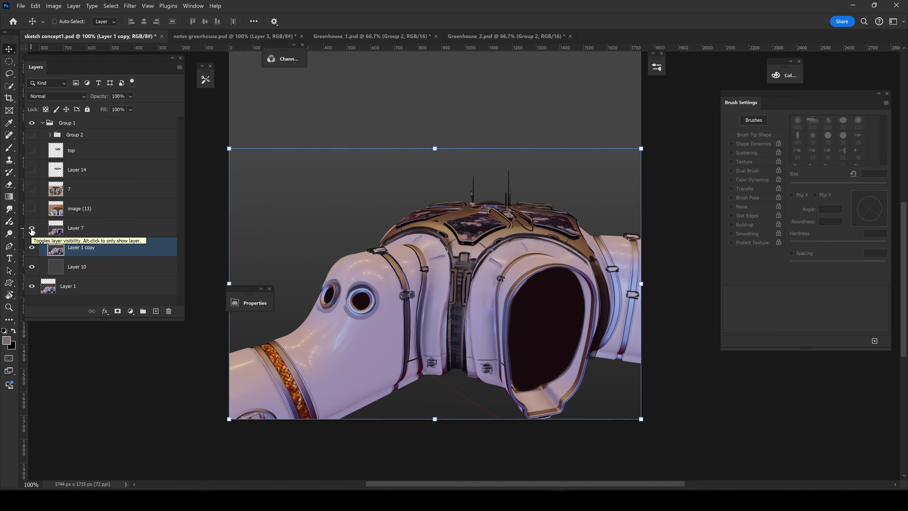
pyautogui.click(32, 228)
pyautogui.click(31, 229)
pyautogui.click(31, 229)
pyautogui.click(31, 229)
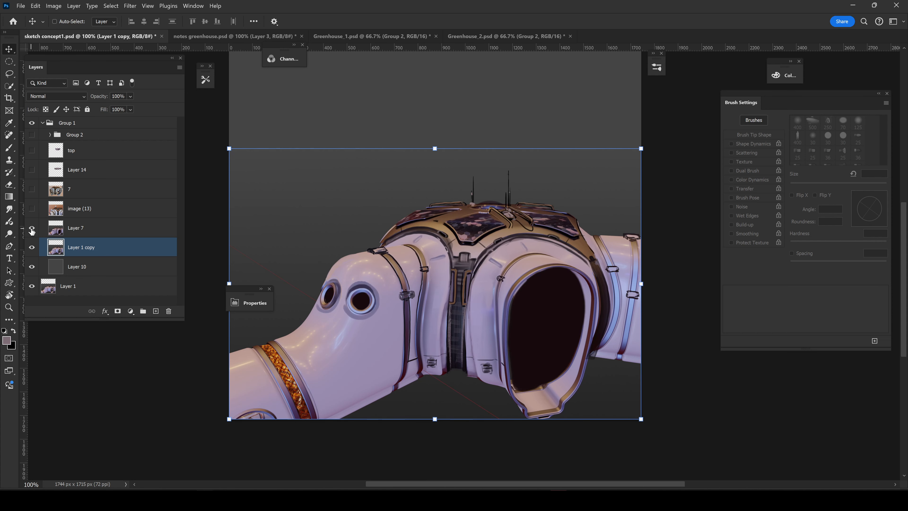
pyautogui.click(32, 229)
pyautogui.click(31, 228)
pyautogui.keyDown('alt'); pyautogui.scroll(1, 472, 245); pyautogui.keyUp('alt')
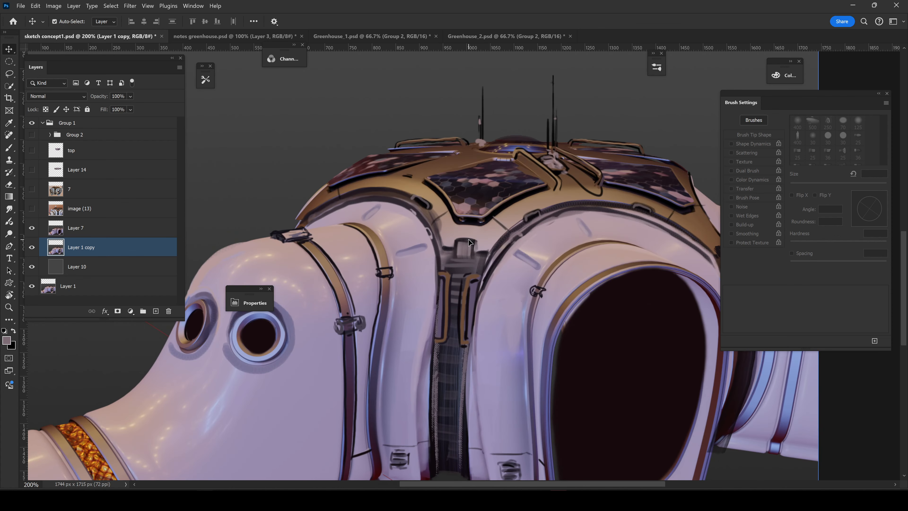
pyautogui.hotkey('ctrl', '-')
pyautogui.moveTo(493, 252); pyautogui.dragTo(484, 243)
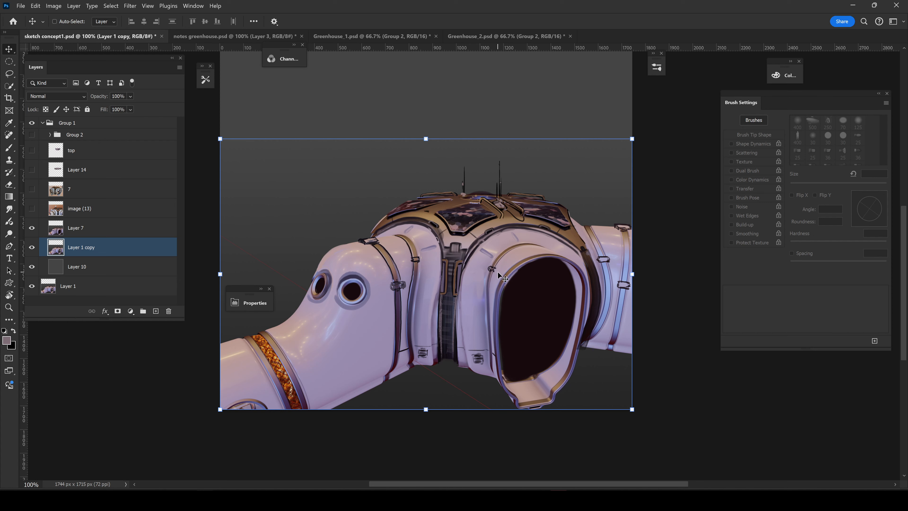
# Step: Compare the hub with the Layer 7 paintover hidden and shown, and against the textured render on the image (13) layer
pyautogui.click(32, 228)
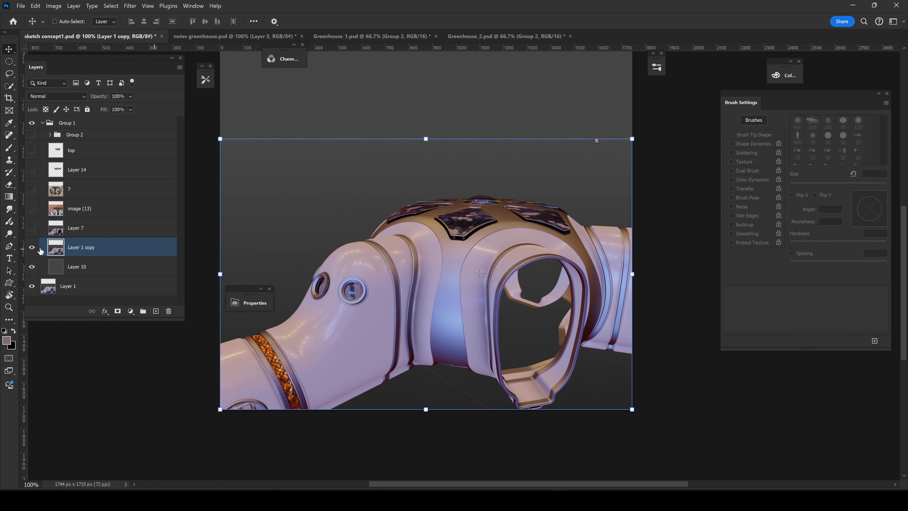
pyautogui.click(32, 228)
pyautogui.moveTo(433, 214); pyautogui.dragTo(427, 229)
pyautogui.click(32, 209)
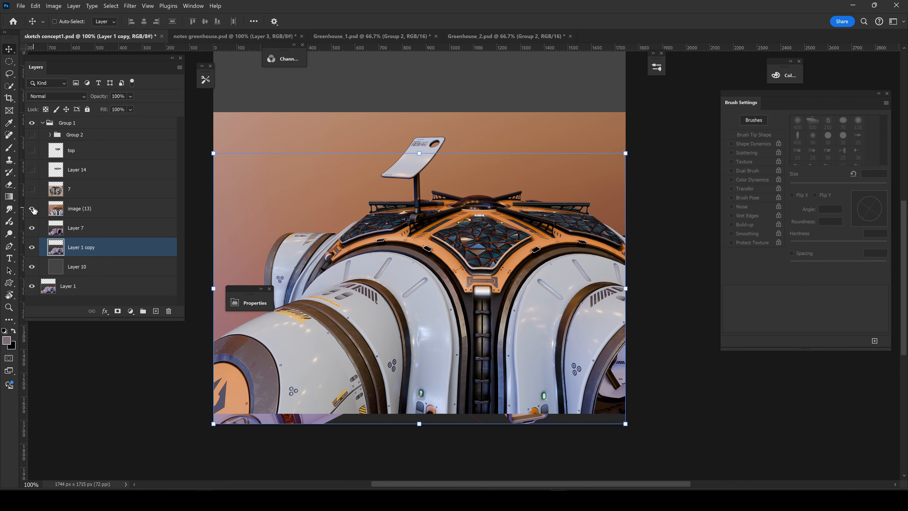
pyautogui.click(32, 208)
# Step: Show the layer named 7 to review the textured hub without its tunnels, and hide it again to return to the paintover
pyautogui.click(32, 189)
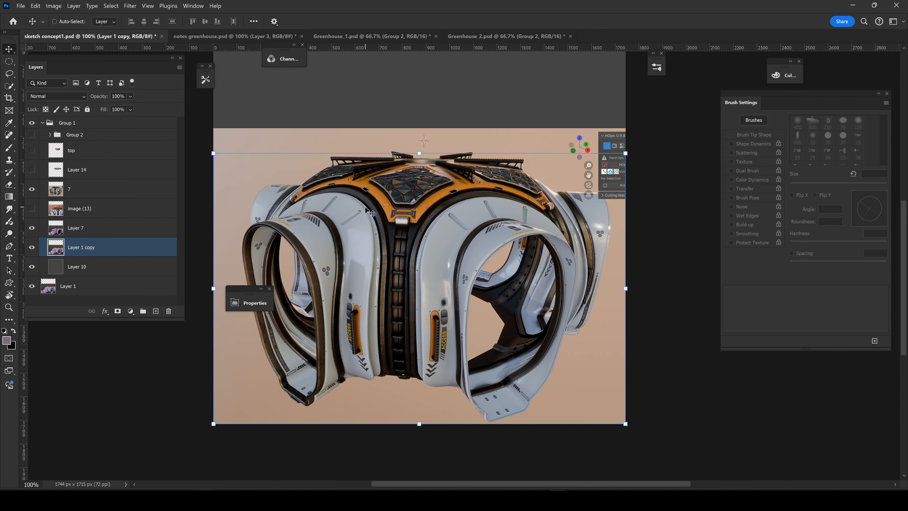
pyautogui.moveTo(402, 249); pyautogui.dragTo(457, 279)
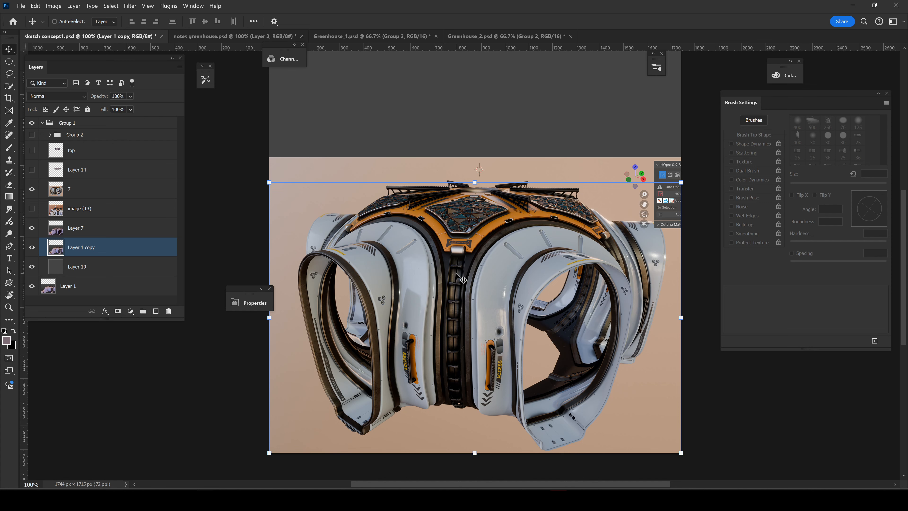
pyautogui.click(32, 189)
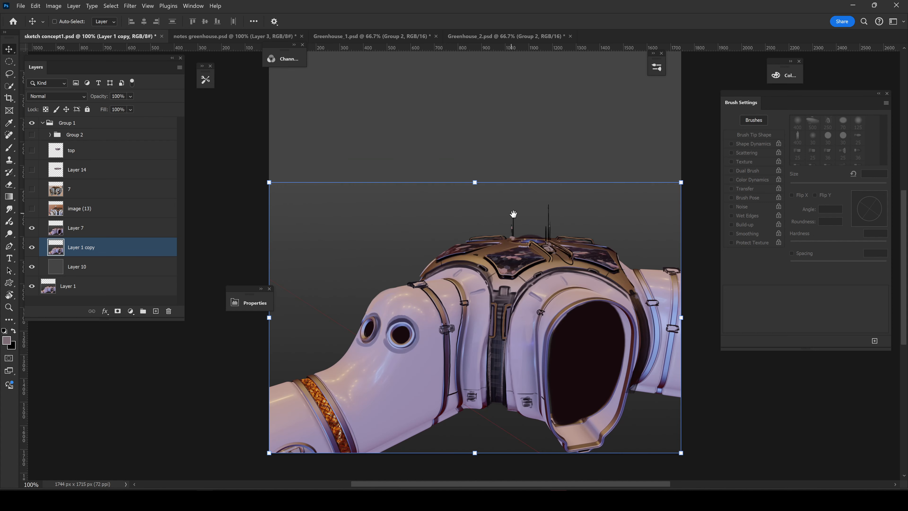
pyautogui.moveTo(514, 214); pyautogui.dragTo(483, 204)
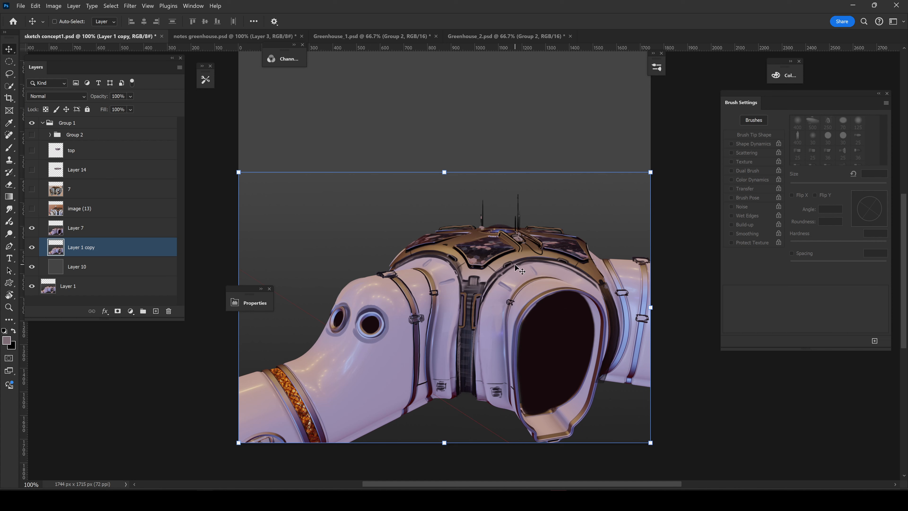
# Step: Compare the rooftop sketches above the hub by showing Layer 14 and the top layer together, leaving only the top layer's variant shown
pyautogui.click(32, 170)
pyautogui.moveTo(562, 249); pyautogui.dragTo(553, 274)
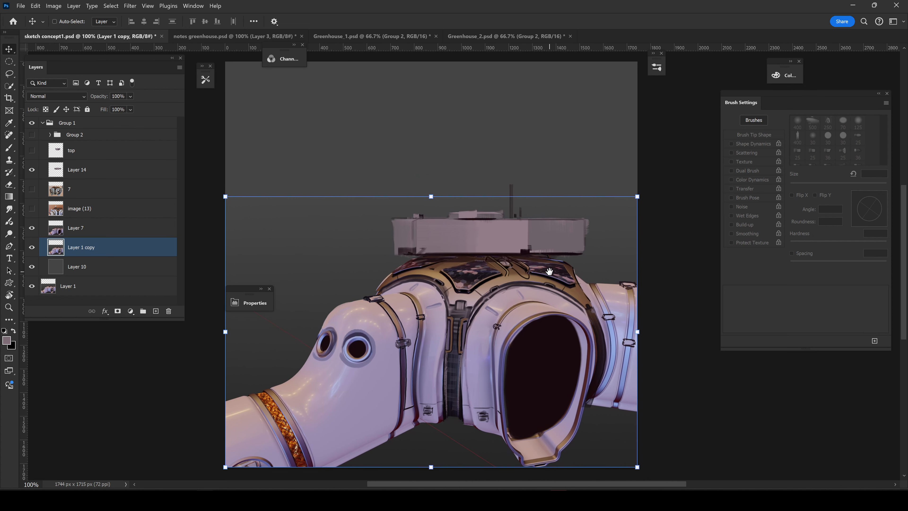
pyautogui.click(32, 151)
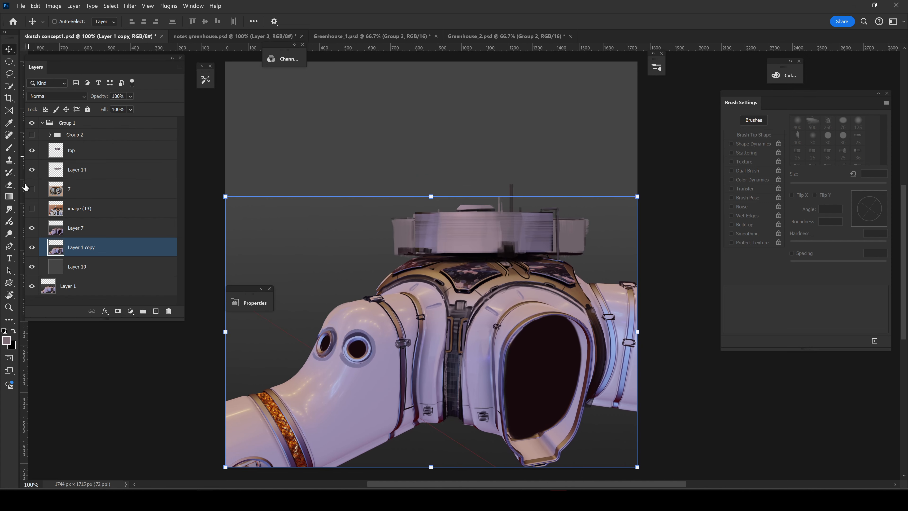
pyautogui.click(31, 169)
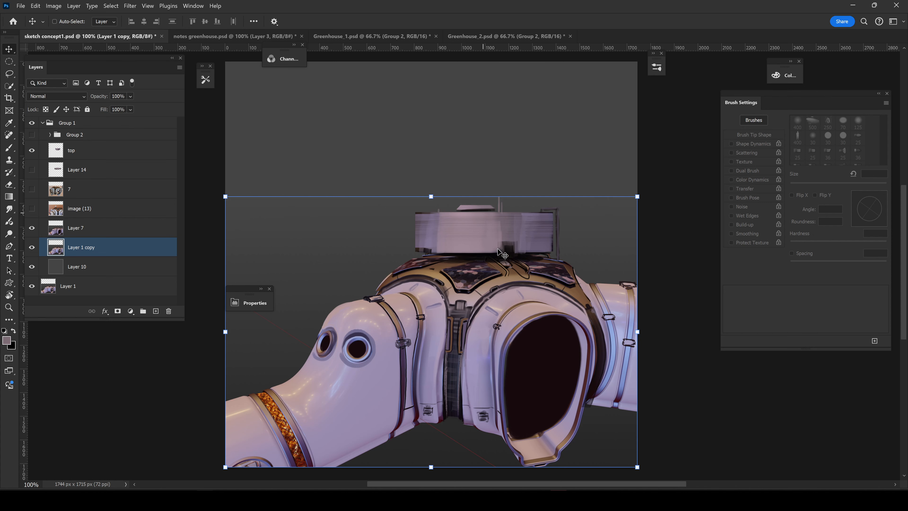
pyautogui.moveTo(521, 247); pyautogui.dragTo(500, 261)
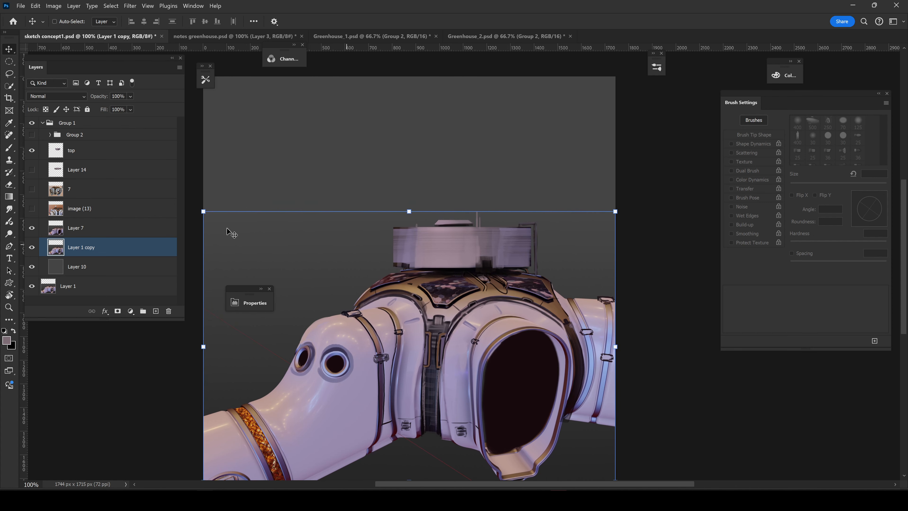